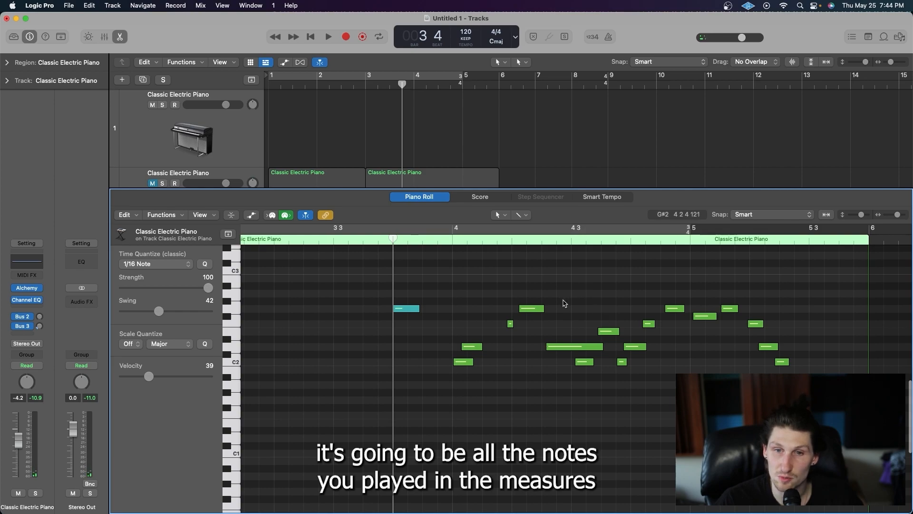
Step: Move the playhead to the start of bar 4 in the electric piano region
left_click(455, 241)
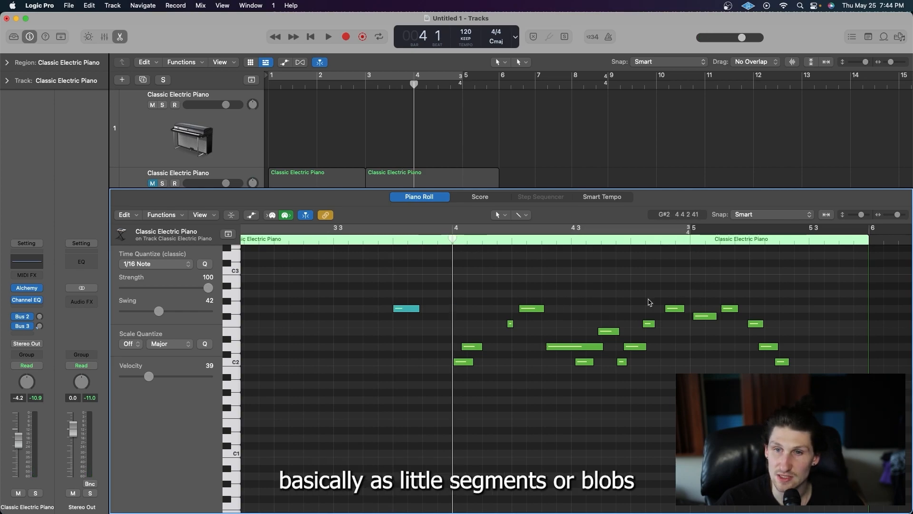
scroll(601, 303, "up", 5)
scroll(591, 304, "down", 5)
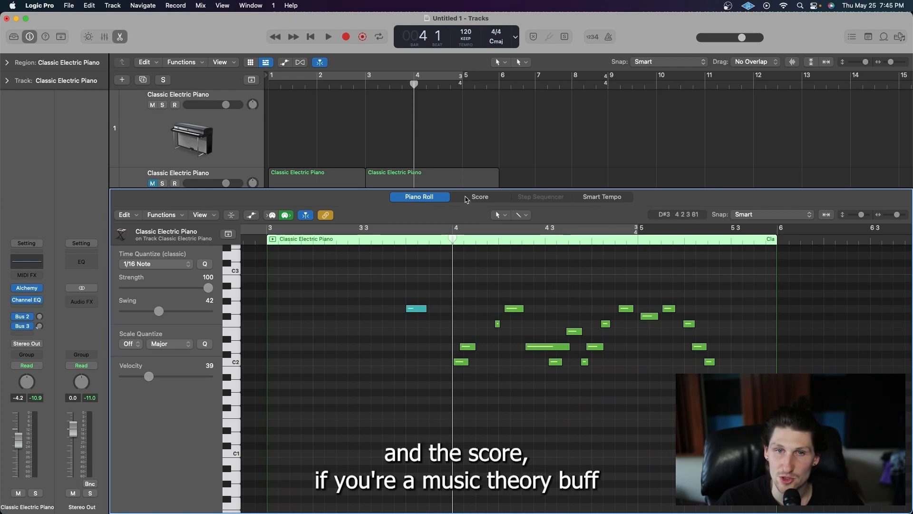
Step: Show the region as a score and lower the second note of bar 4 to C♯2 on the upper system
left_click(478, 197)
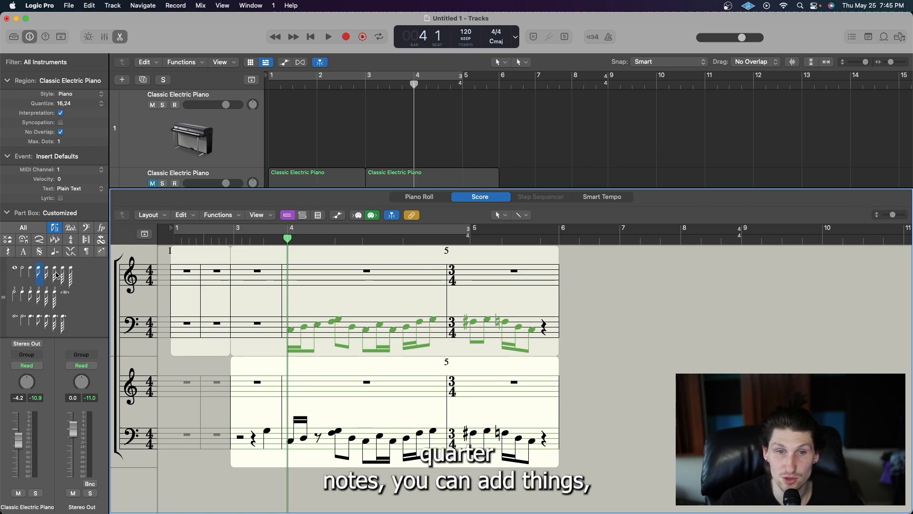
left_click_drag(303, 326, 305, 330)
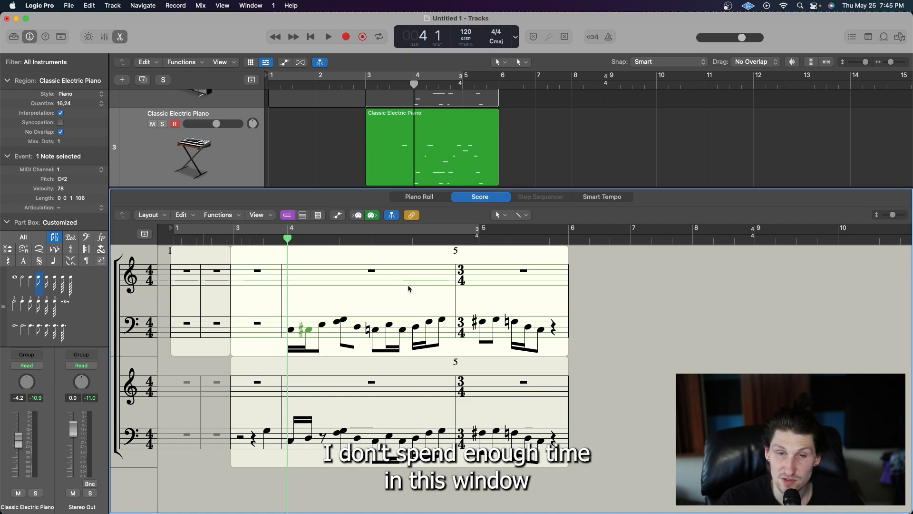
Step: Return to the Piano Roll and select all notes of the edited electric piano region
left_click(428, 198)
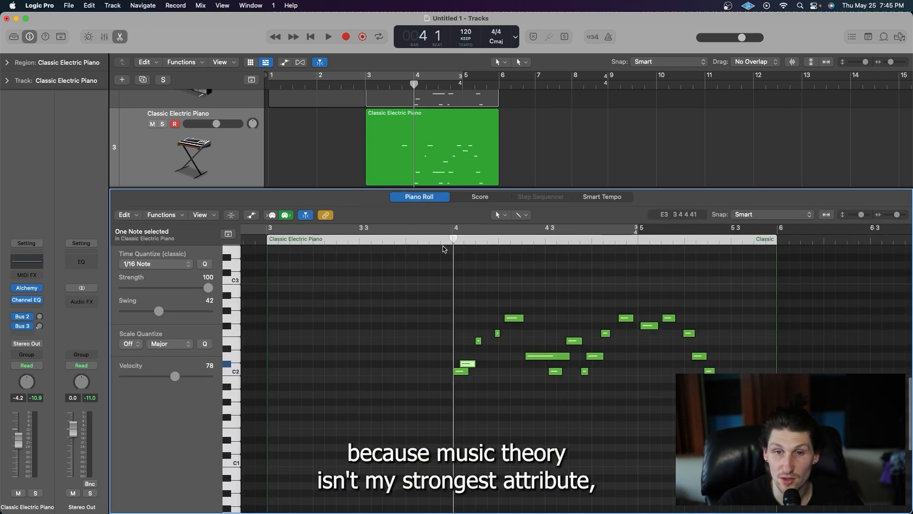
left_click(466, 270)
scroll(465, 267, "up", 3)
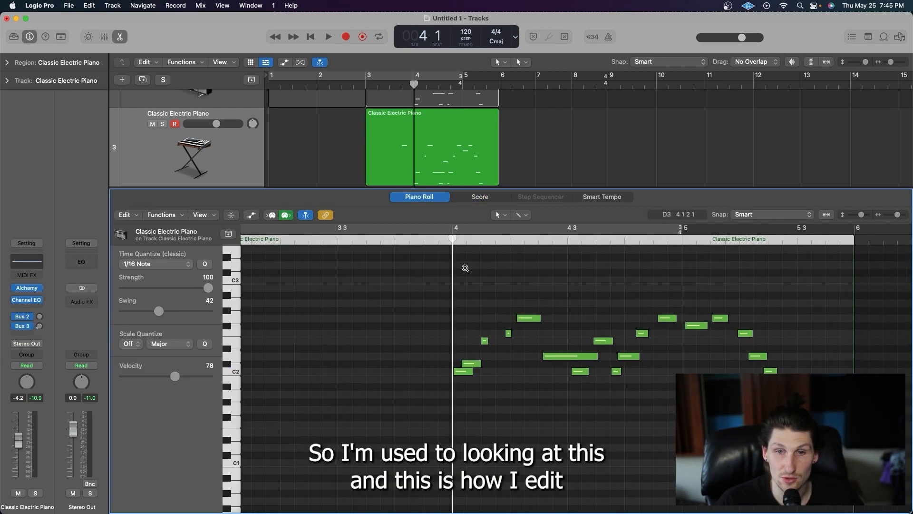
scroll(634, 339, "up", 2)
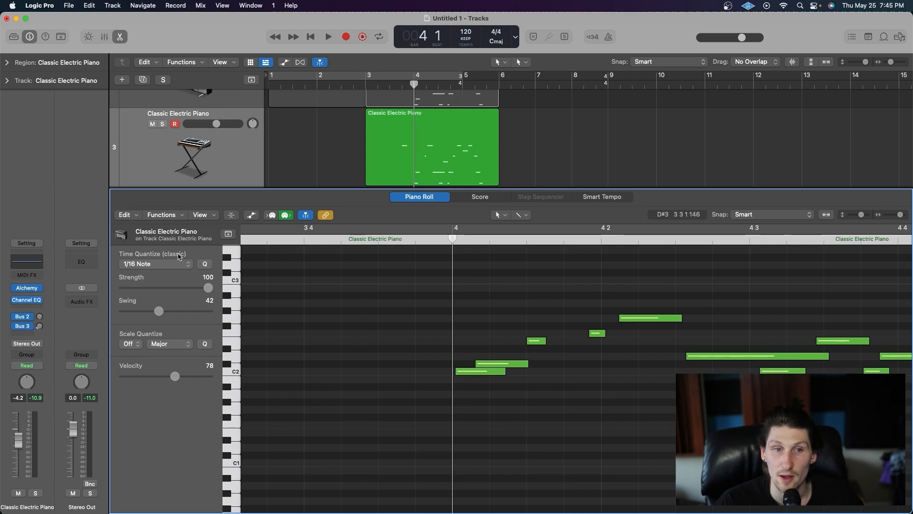
scroll(493, 337, "down", 3)
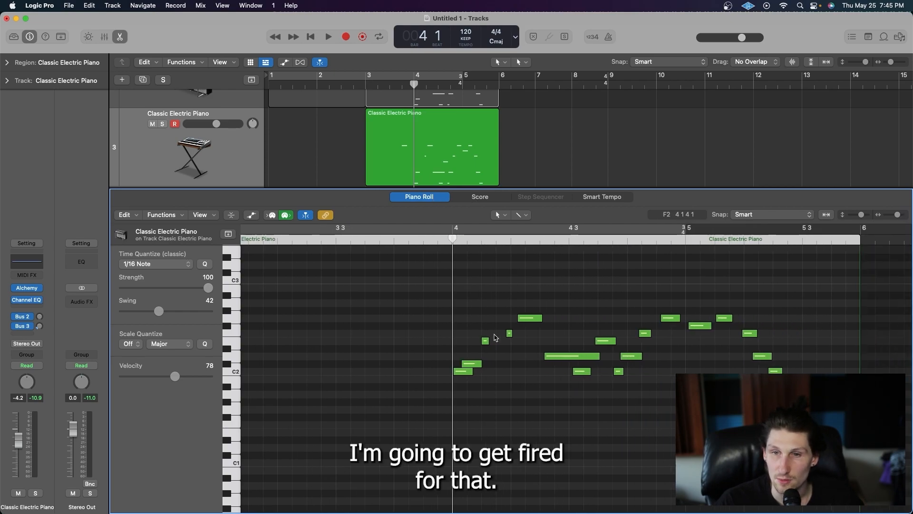
left_click_drag(759, 398, 381, 300)
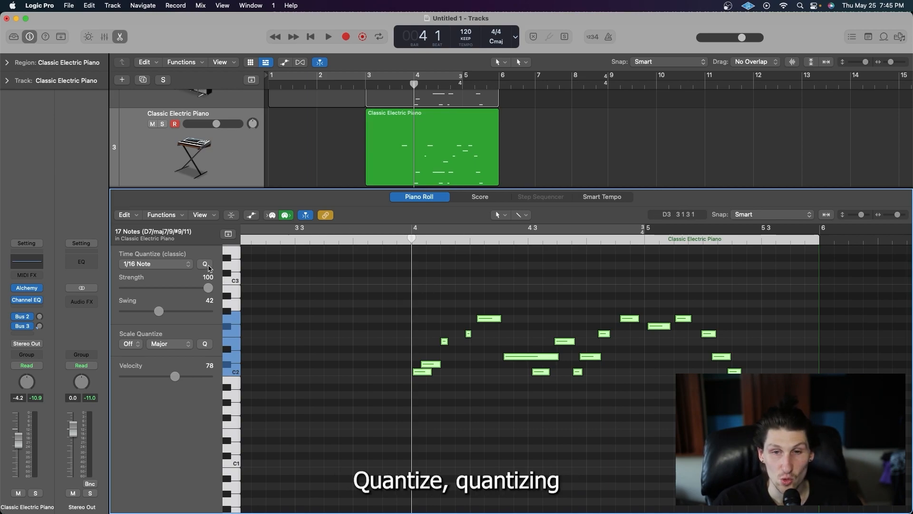
Step: Look through the Time Quantize values, keep 1/16 Note and quantize the selected notes
scroll(522, 299, "up", 6)
scroll(526, 302, "right", 2)
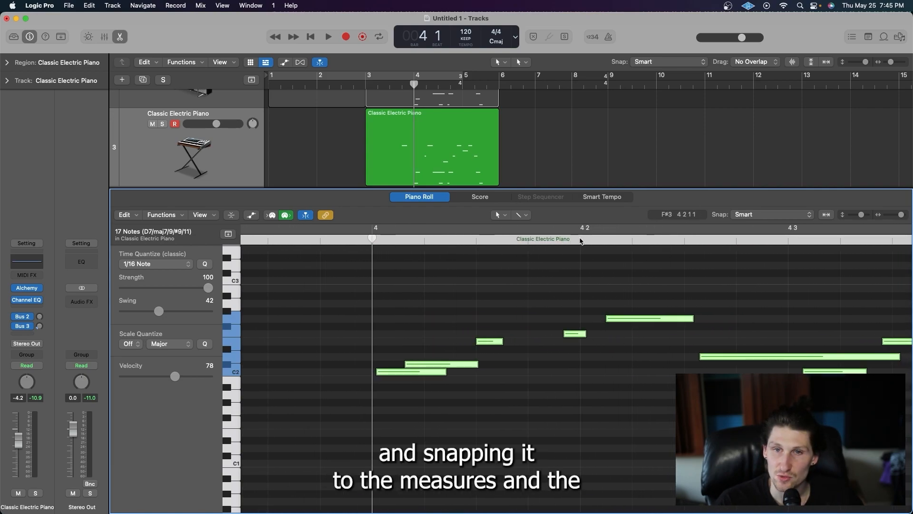
scroll(579, 243, "down", 3)
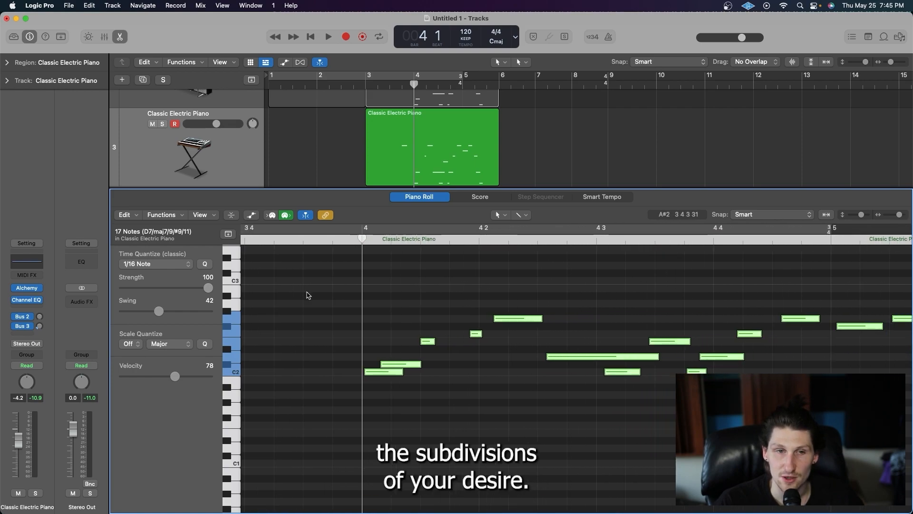
left_click(161, 270)
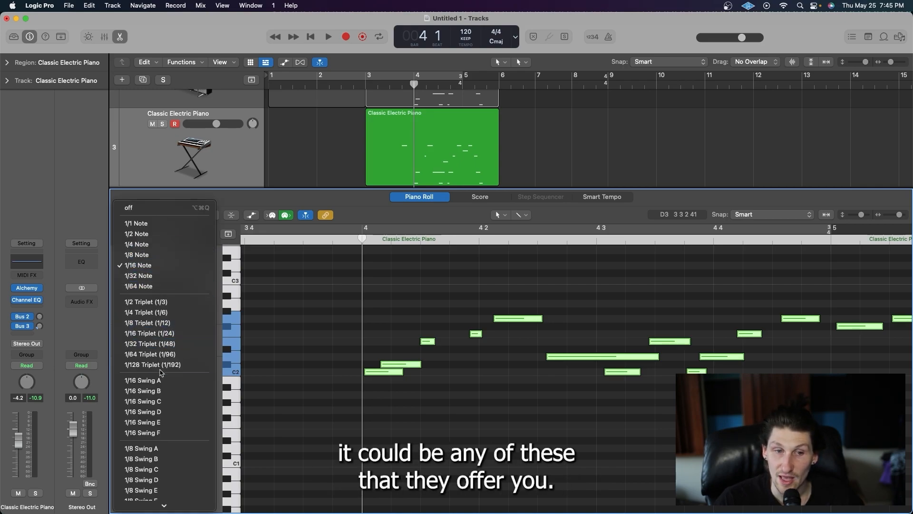
scroll(162, 381, "down", 3)
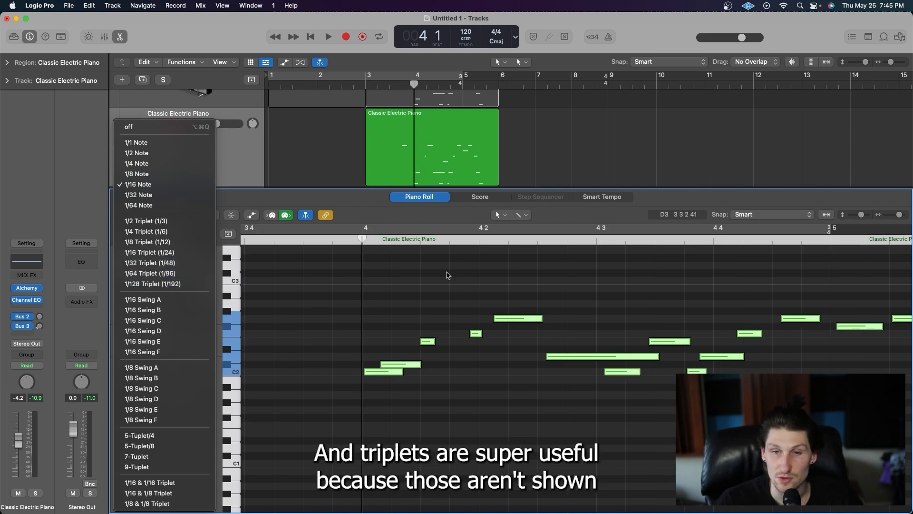
left_click(468, 245)
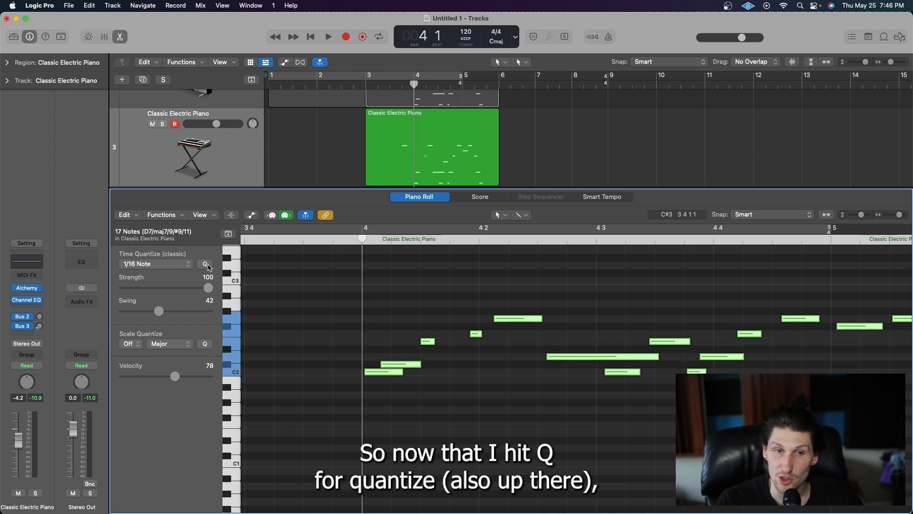
left_click(207, 264)
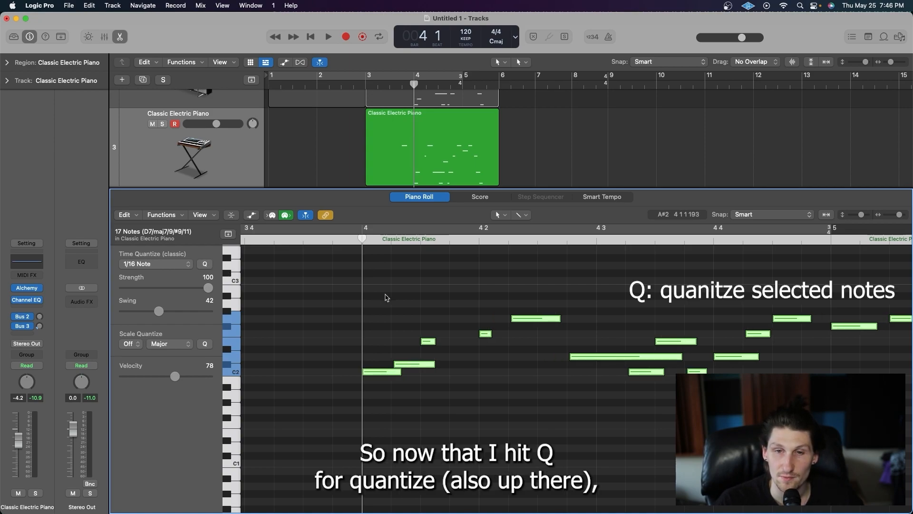
Step: Compare quantize Swing values of 0 and 46 on the selected notes, leaving Swing at 0
scroll(386, 297, "down", 5)
scroll(567, 316, "up", 8)
scroll(567, 316, "up", 3)
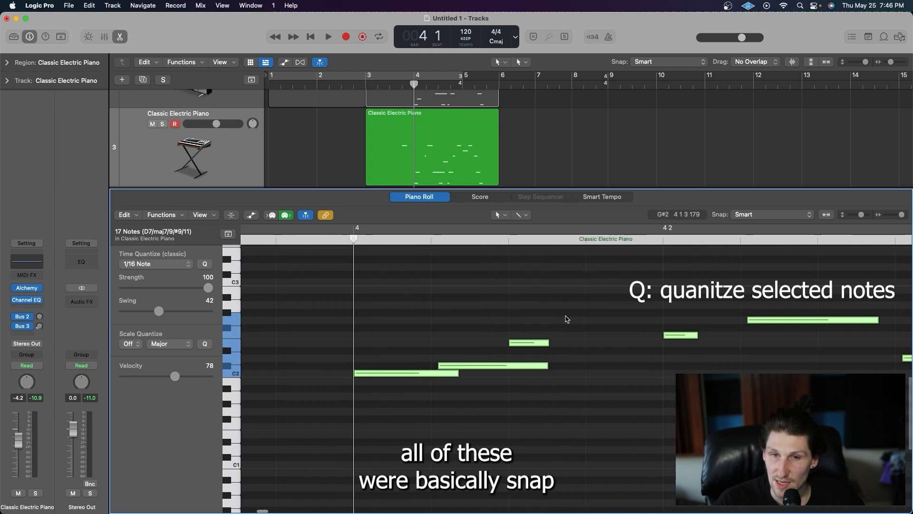
scroll(559, 322, "right", 7)
scroll(559, 322, "right", 1)
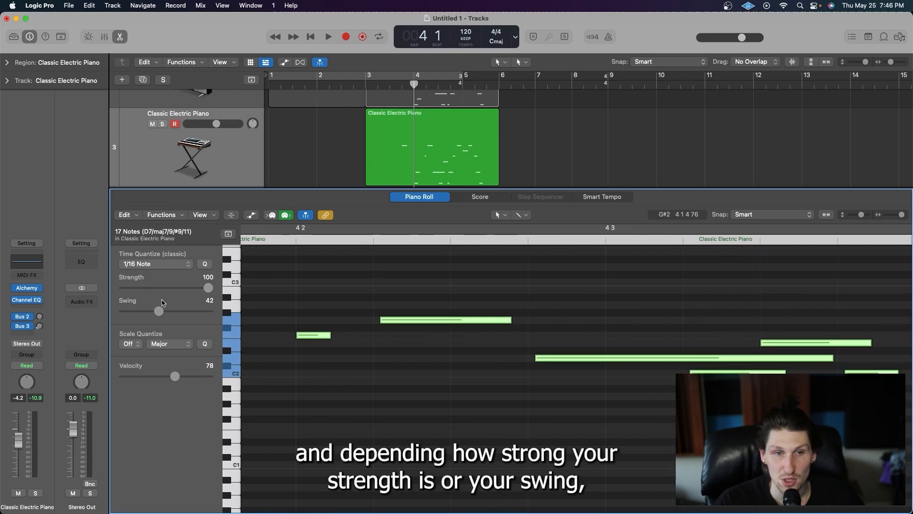
left_click_drag(158, 311, 125, 312)
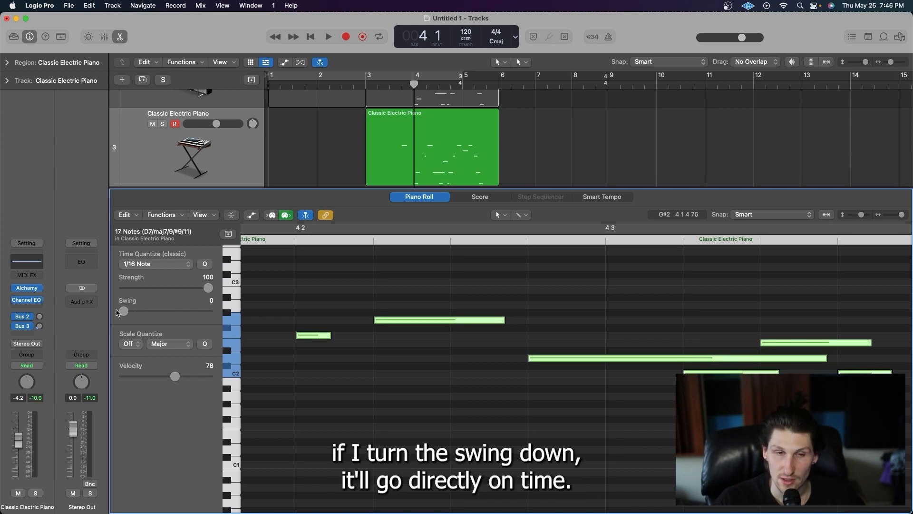
left_click_drag(134, 311, 162, 311)
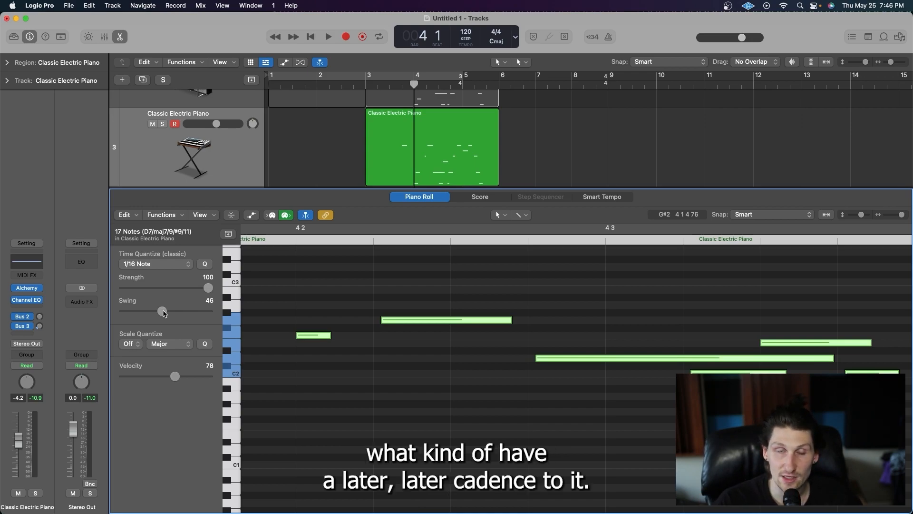
left_click_drag(164, 313, 123, 312)
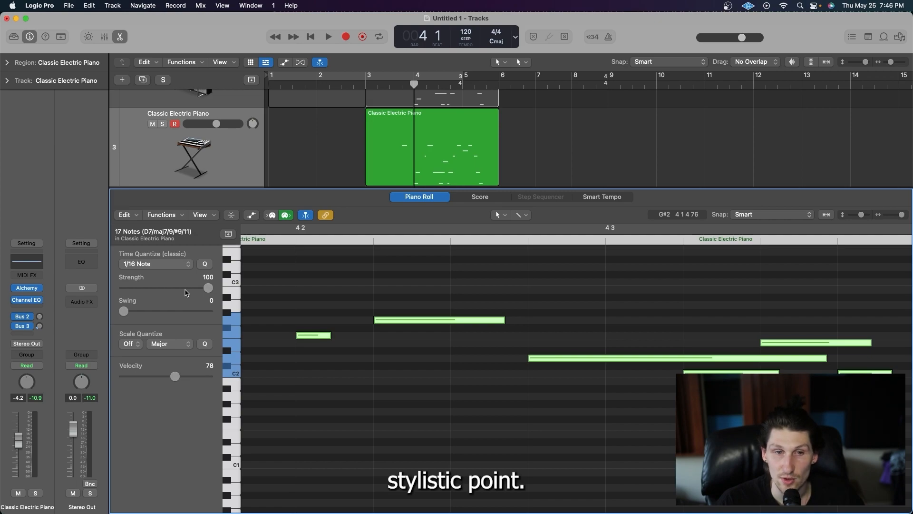
Step: Set the quantize Strength of the selected notes to 74 and clear the note selection
left_click_drag(208, 290, 186, 290)
scroll(418, 322, "down", 5)
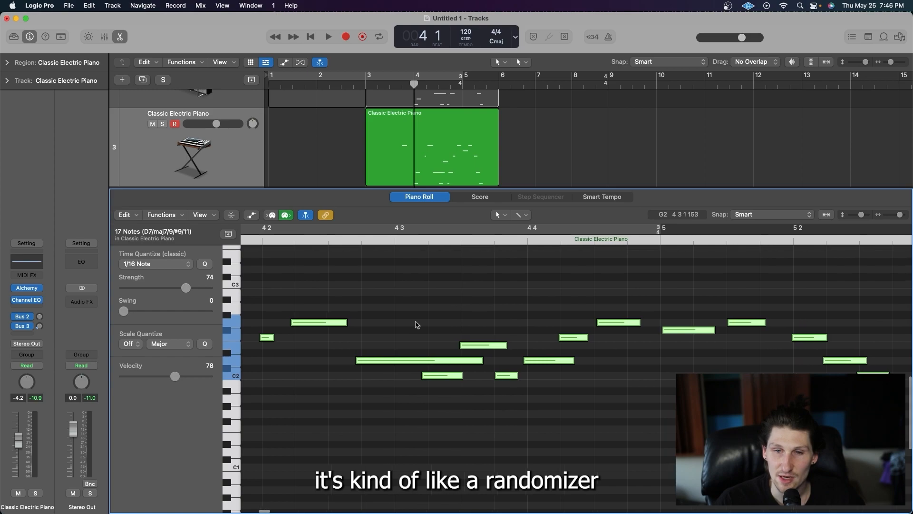
scroll(418, 324, "right", 4)
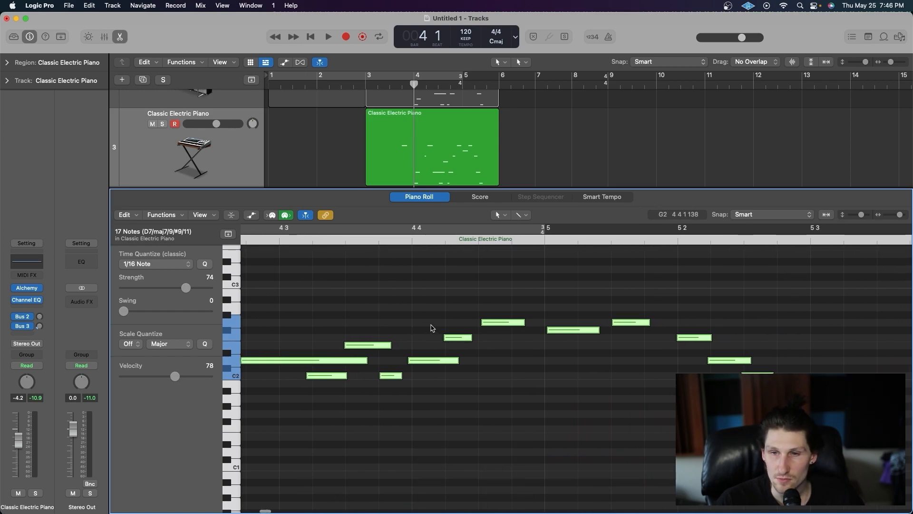
left_click(432, 327)
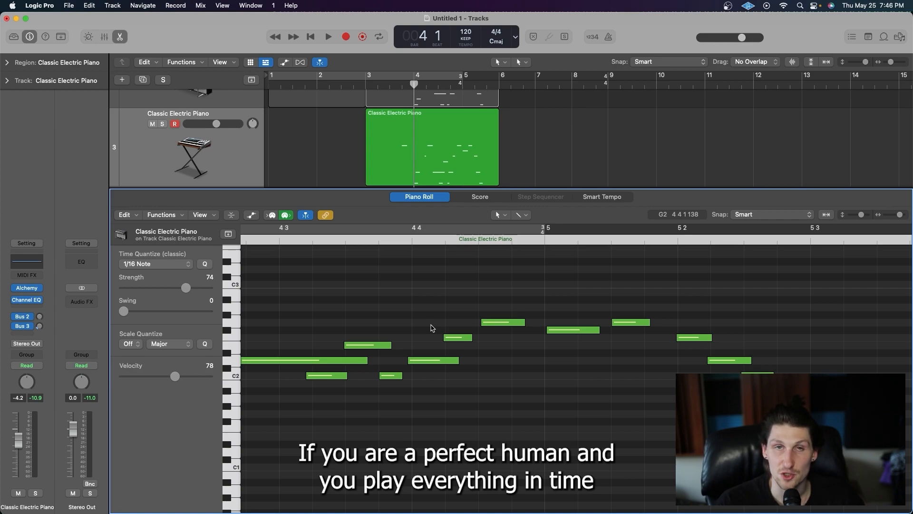
Step: Select all notes again, raise the quantize Strength to 100, and lower it to 48
key("super+a")
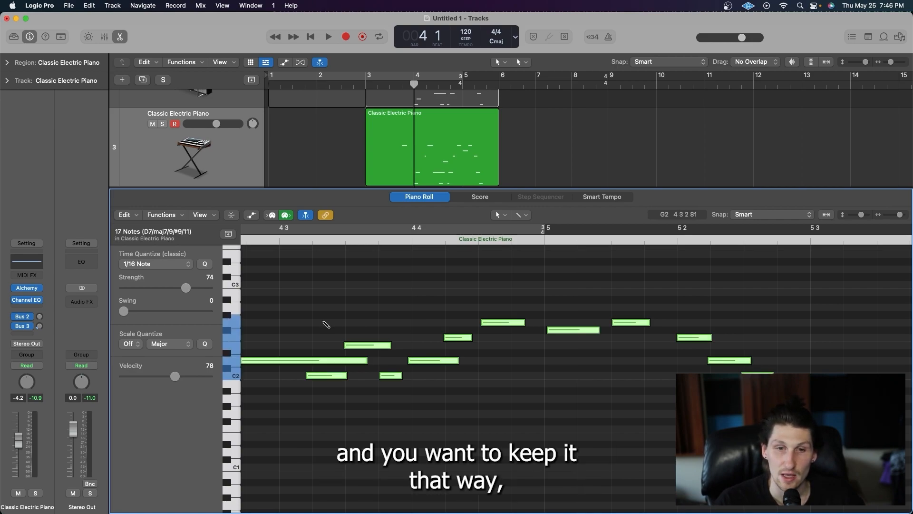
left_click_drag(186, 288, 215, 292)
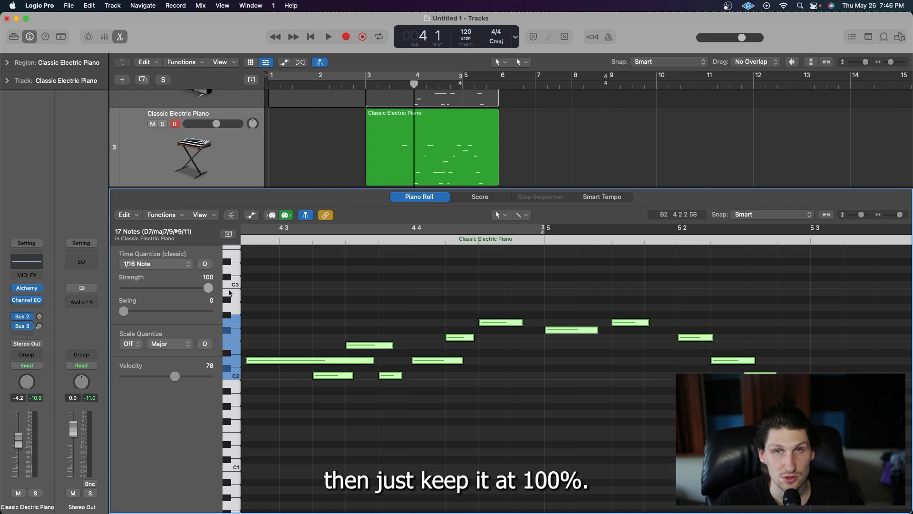
left_click_drag(196, 291, 167, 291)
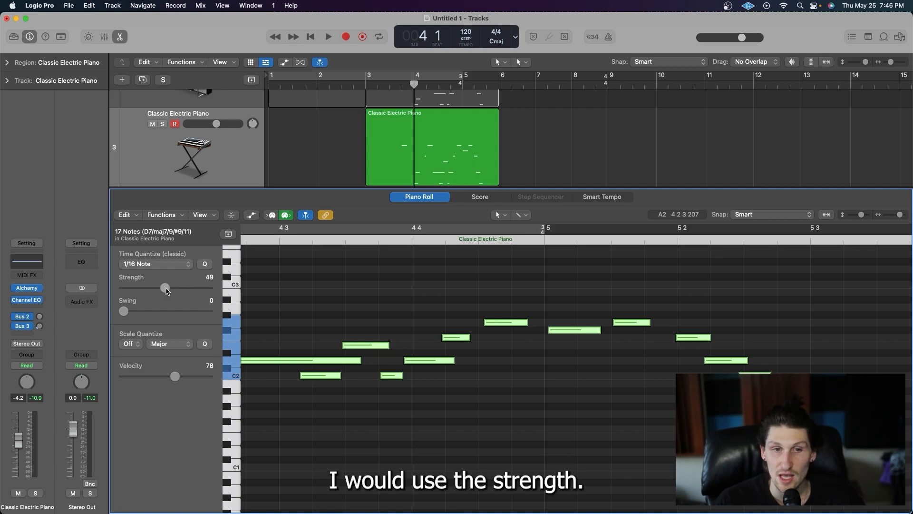
scroll(360, 305, "down", 5)
scroll(360, 308, "left", 6)
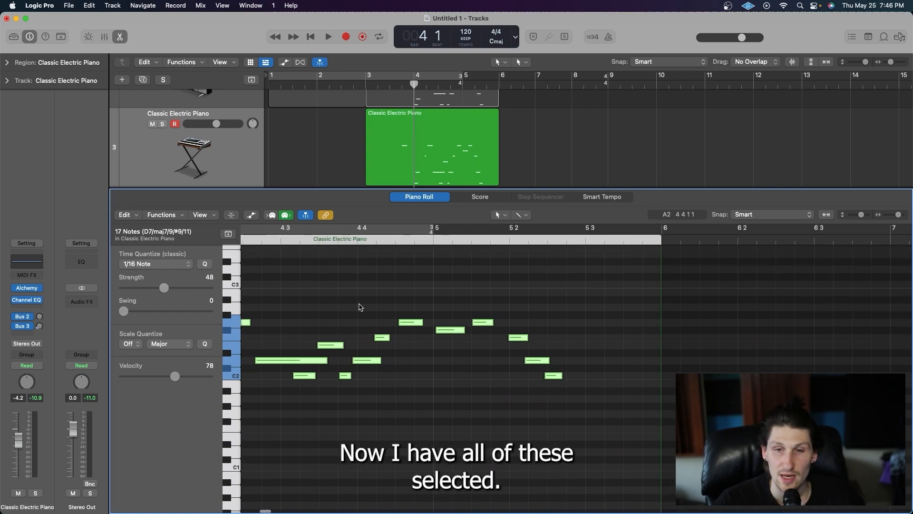
Step: Select the five notes running from the end of bar 4 into bar 5 and shift them slightly earlier
left_click(430, 351)
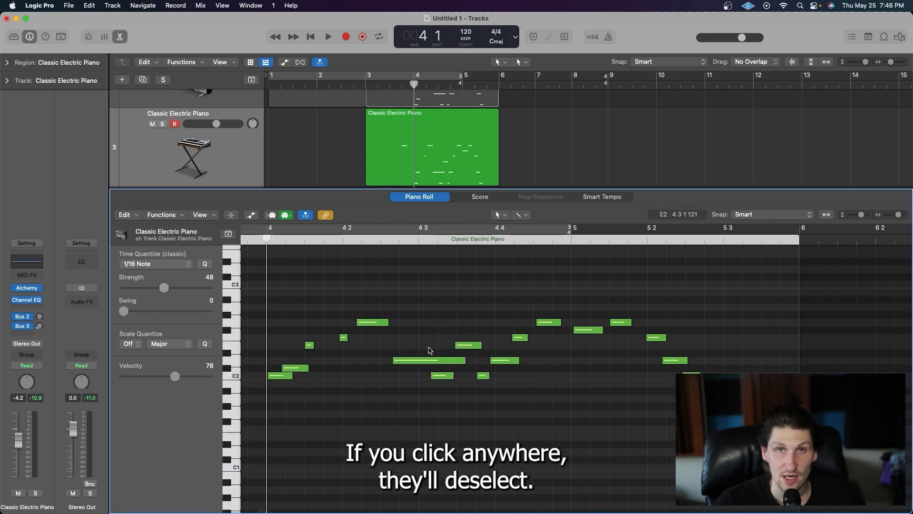
key("super+a")
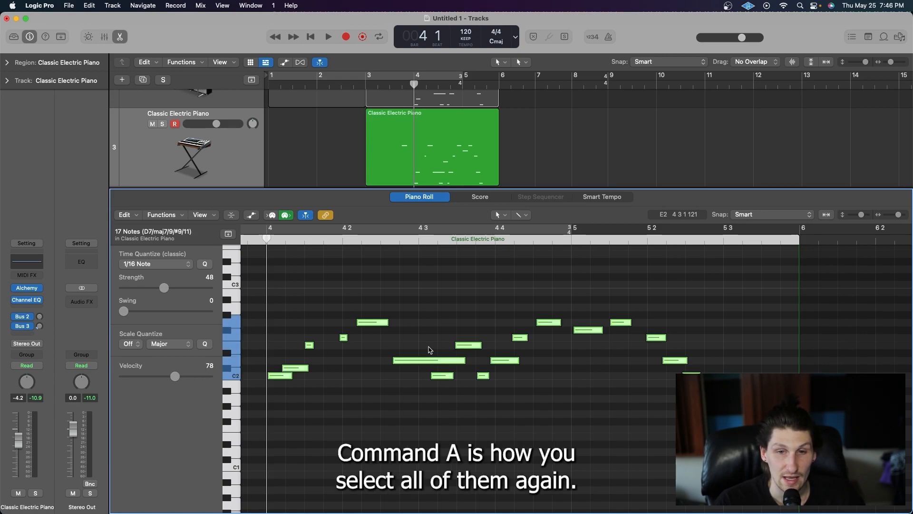
left_click_drag(708, 294, 541, 376)
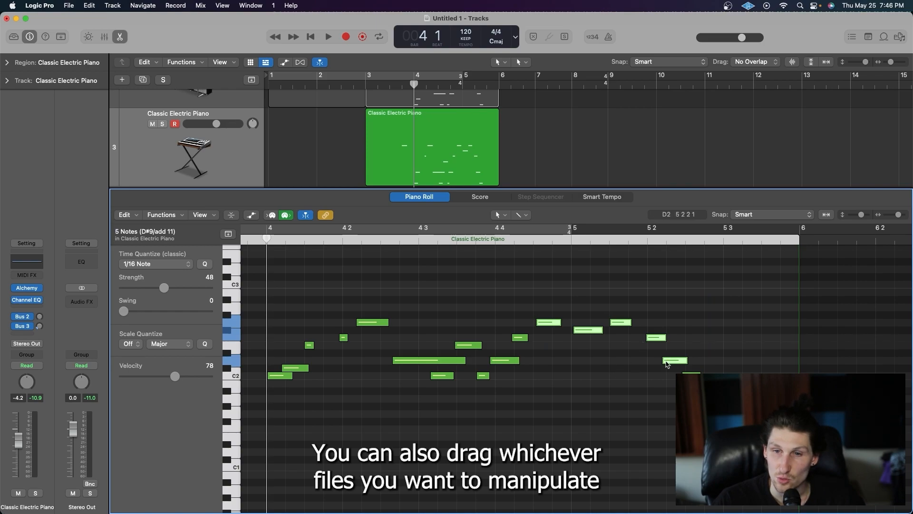
left_click_drag(669, 364, 665, 365)
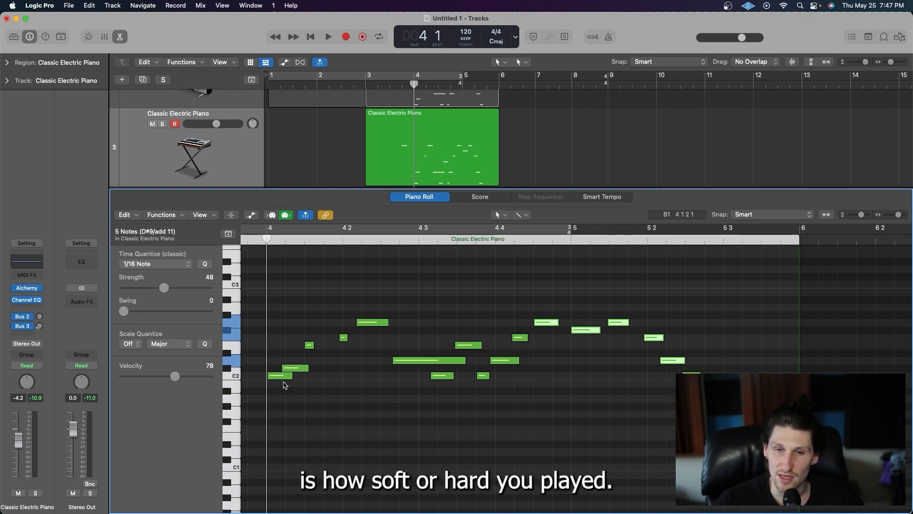
Step: Lower the velocity of the first five notes of bar 4 and of the three higher notes in its middle to about 63
left_click_drag(278, 390, 371, 317)
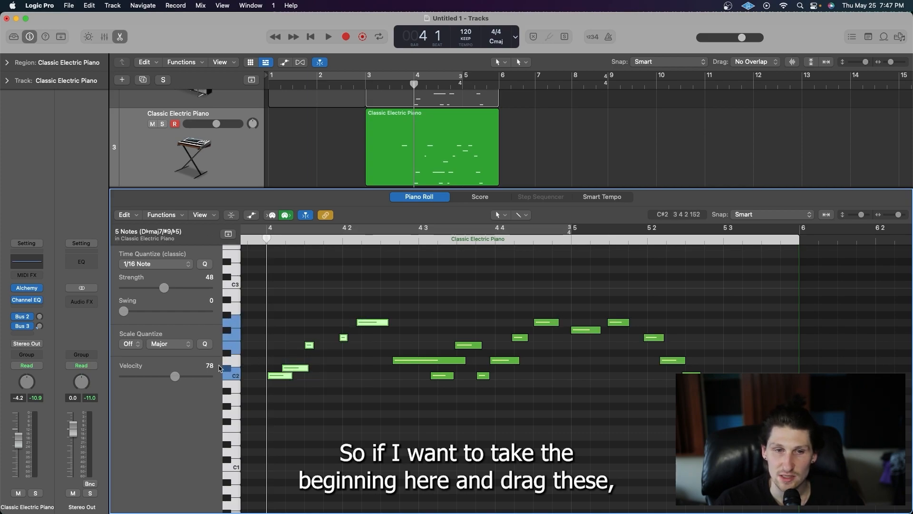
left_click_drag(175, 376, 149, 379)
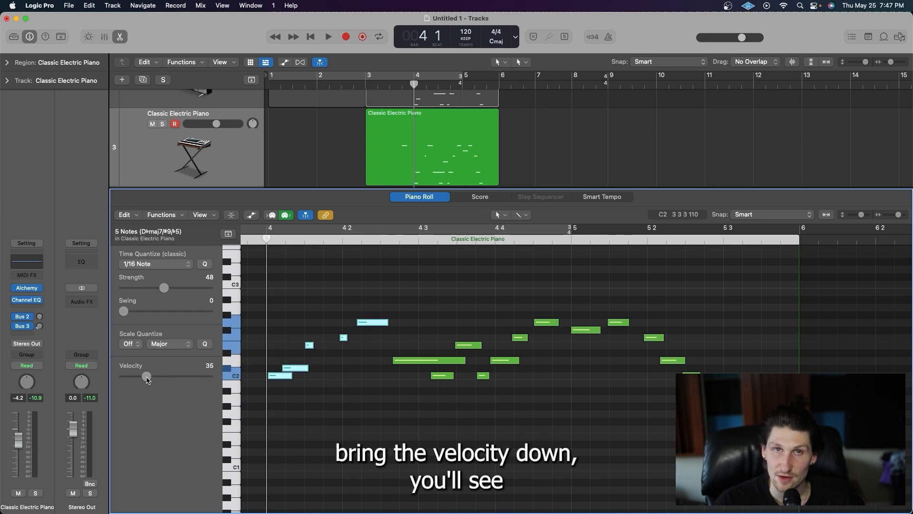
mouse_move(146, 377)
left_mouse_down()
mouse_move(192, 377)
mouse_move(143, 377)
mouse_move(181, 378)
mouse_move(163, 377)
left_mouse_up()
left_click_drag(407, 343, 513, 372)
left_click(512, 375)
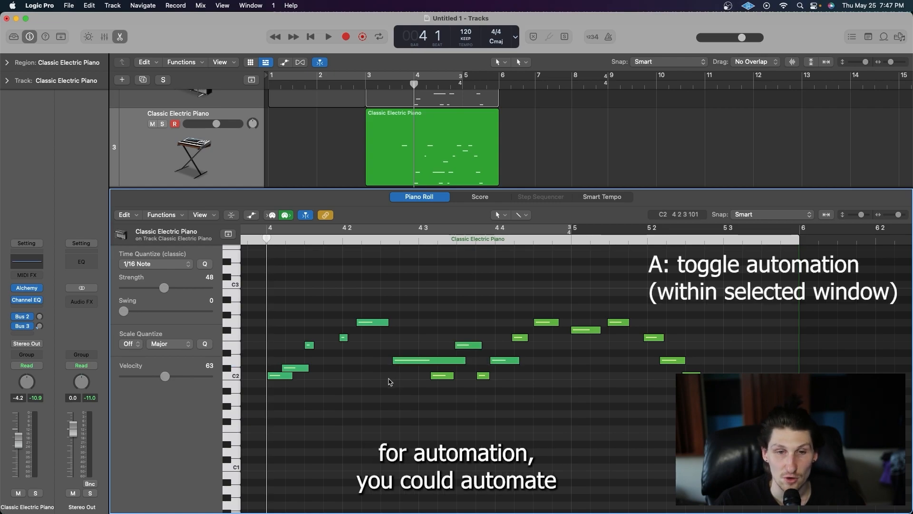
Step: Show the region automation lane for Note Velocity beneath the notes
key("a")
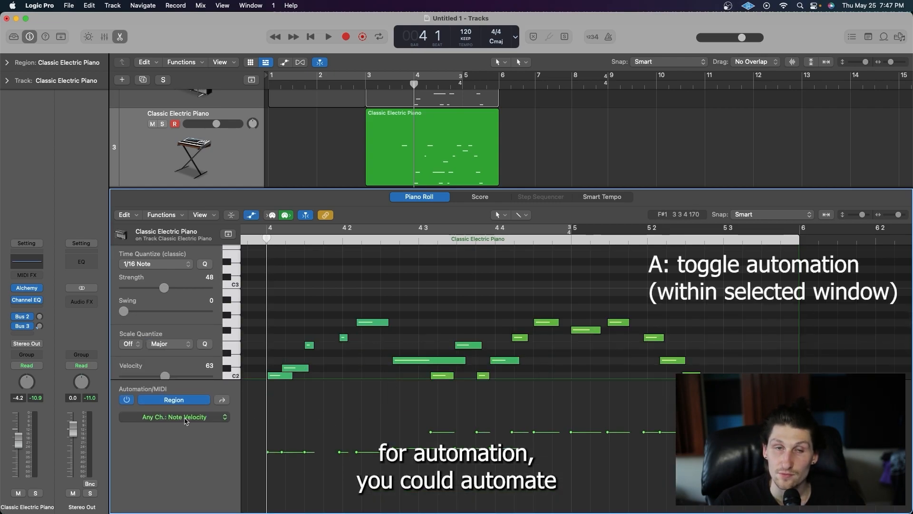
Step: Draw varied note velocities across bars 4 and 5 in the Note Velocity lane, and hide the automation lane
mouse_move(285, 464)
left_mouse_down()
mouse_move(367, 402)
mouse_move(512, 476)
mouse_move(675, 434)
left_mouse_up()
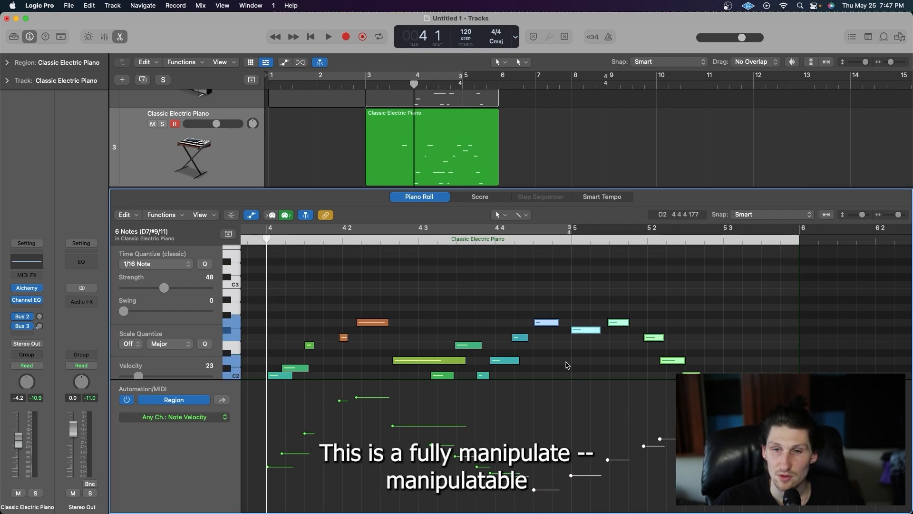
key("a")
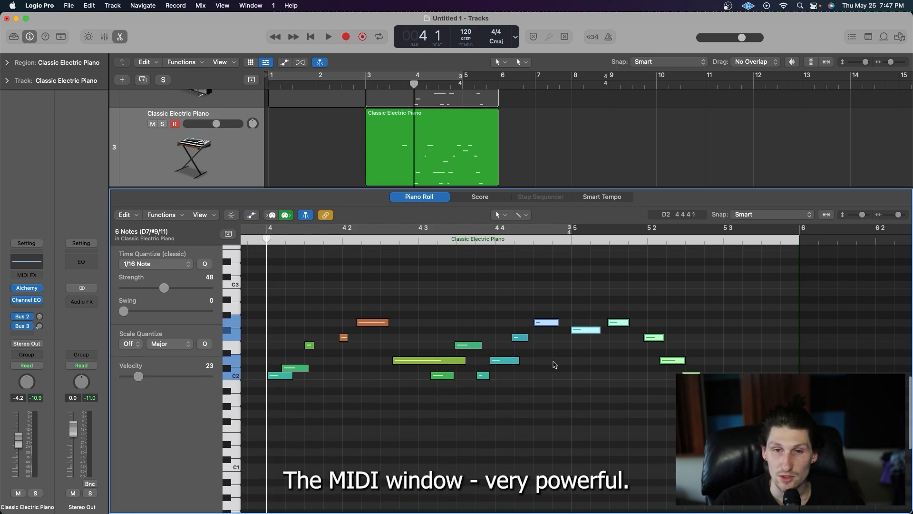
Step: Hide the Piano Roll to view the duplicate regions on tracks 2 and 3, and show it again
key("p")
key("p")
key("p")
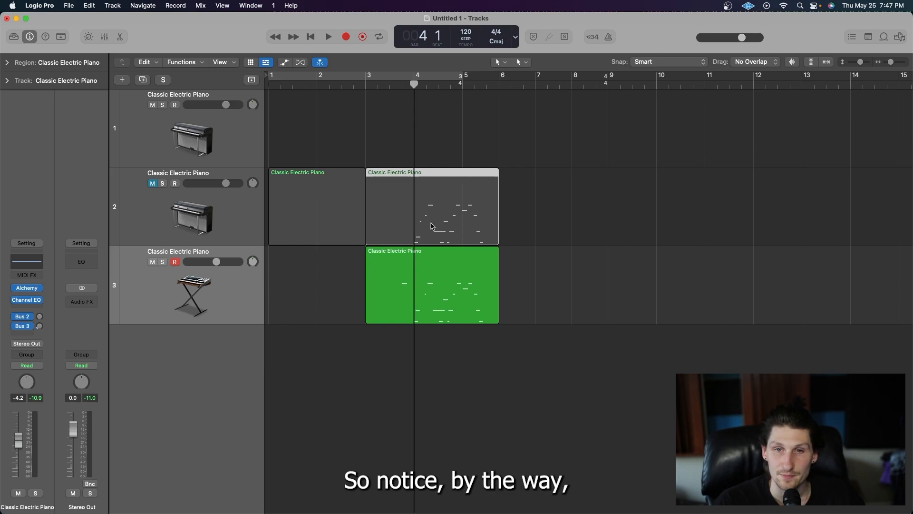
key("p")
Step: Select the green Classic Electric Piano region on track 3 to view its notes in the Piano Roll
scroll(457, 138, "down", 3)
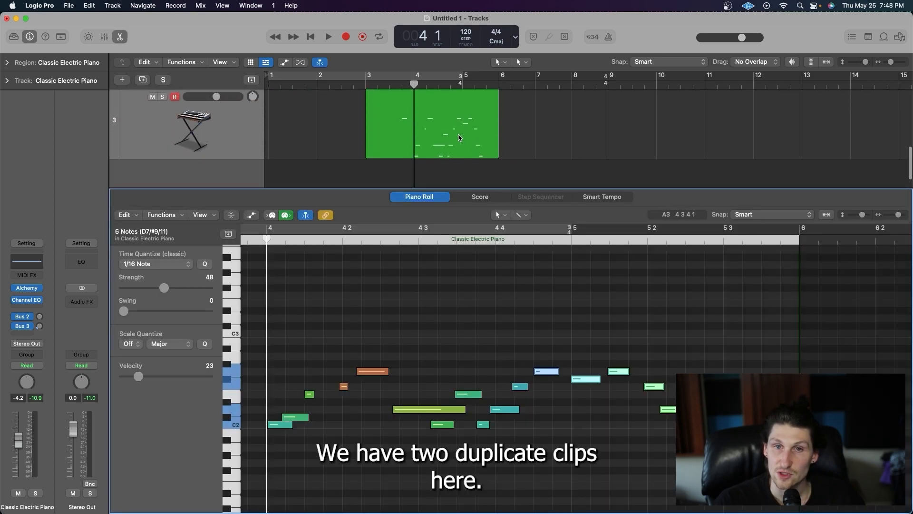
scroll(452, 147, "up", 2)
left_click(447, 158)
scroll(446, 158, "up", 1)
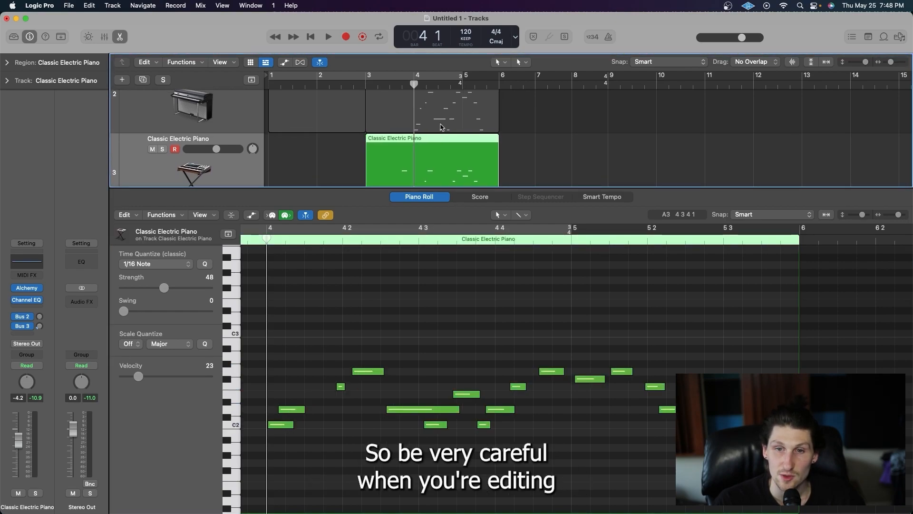
Step: Select track 2's regions and clear the note selection, and compare them with the green region on track 3
left_click(257, 128)
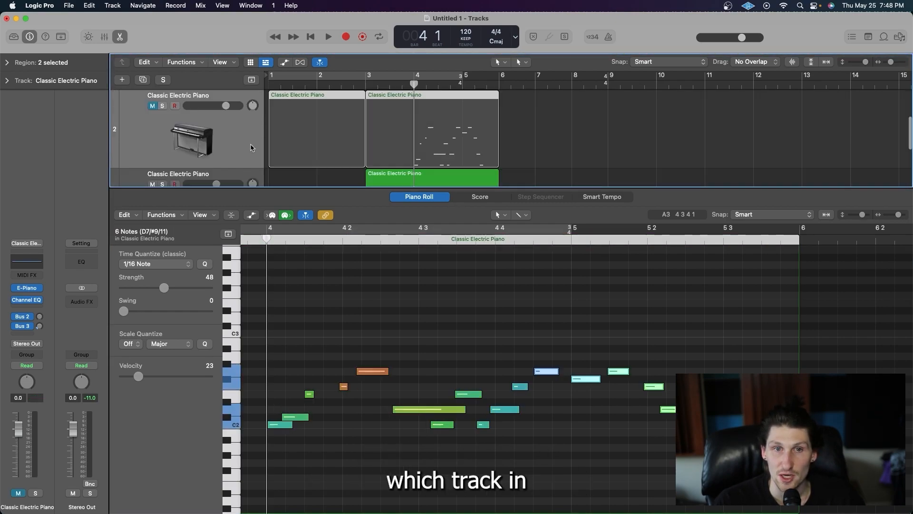
scroll(393, 123, "down", 1)
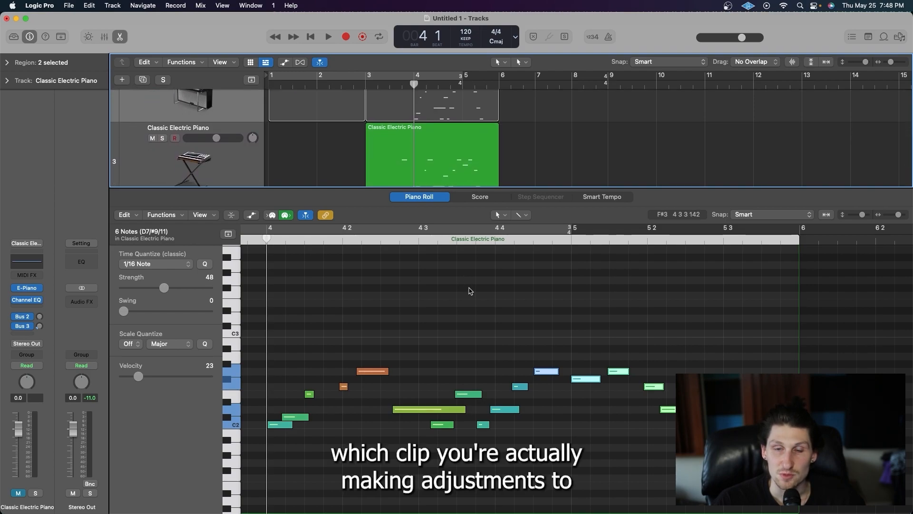
left_click(464, 285)
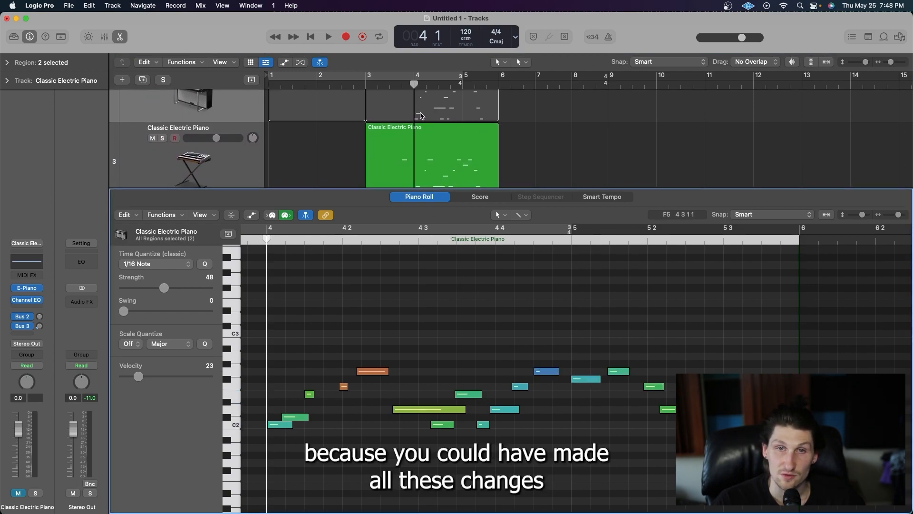
left_click(548, 124)
left_click(450, 145)
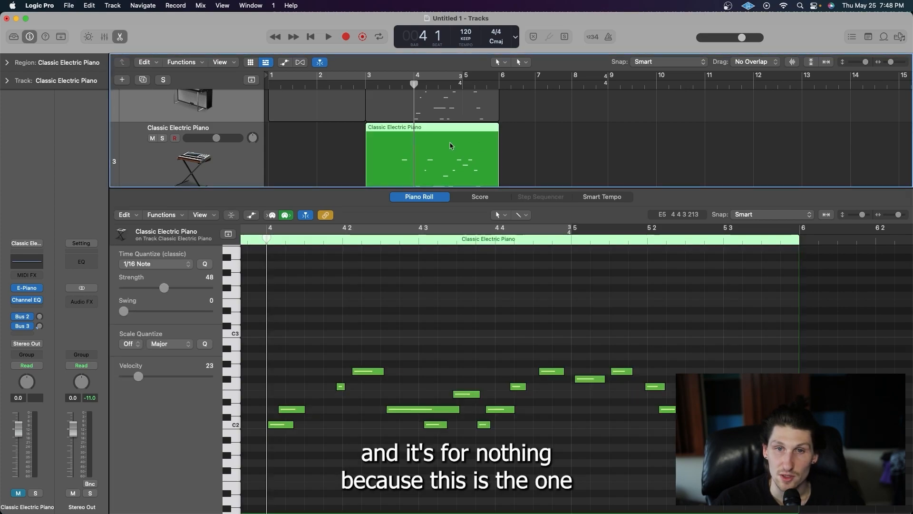